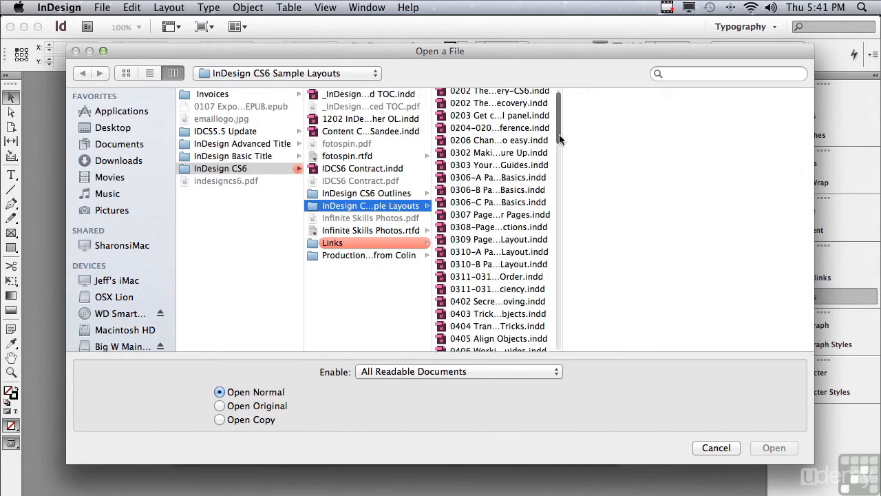
# Open the document "1406 Creating a Transparent Design.indd" from the InDesign CS6 Sample Layouts folder
pyautogui.click(492, 273)
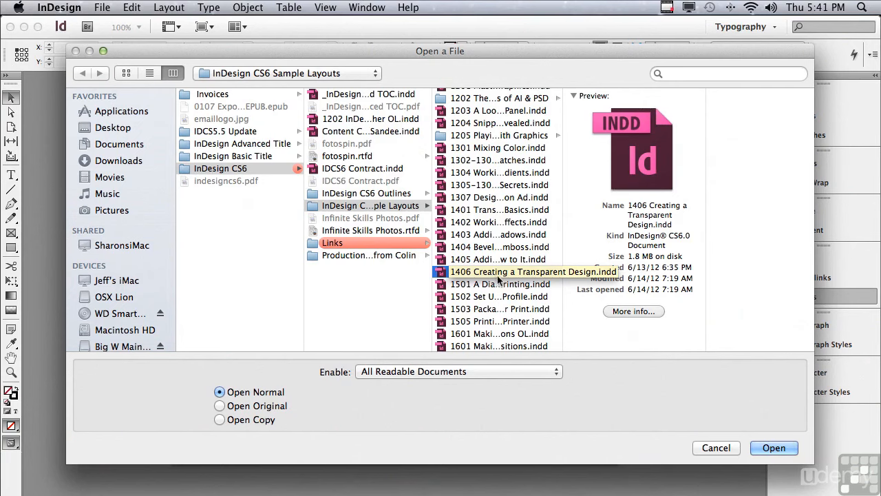
pyautogui.click(755, 448)
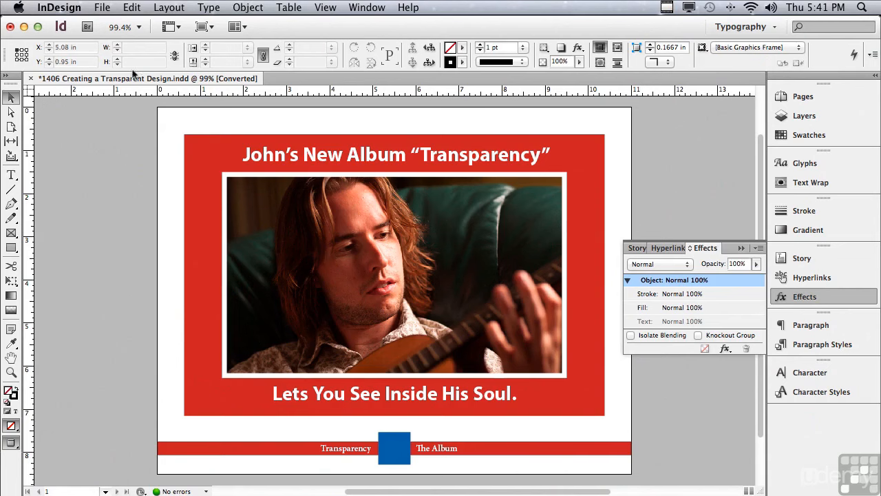
# Add an Inner Shadow to the large red background frame with a distance of 0.3125 in
pyautogui.click(198, 212)
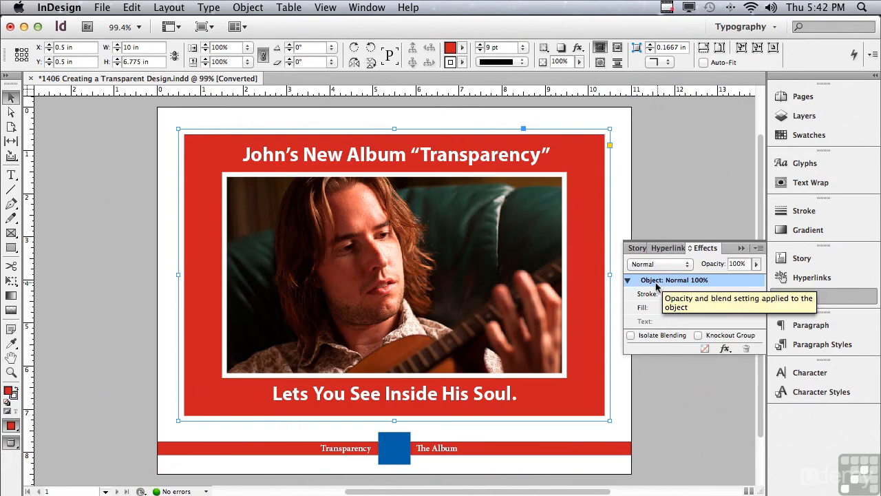
pyautogui.click(725, 349)
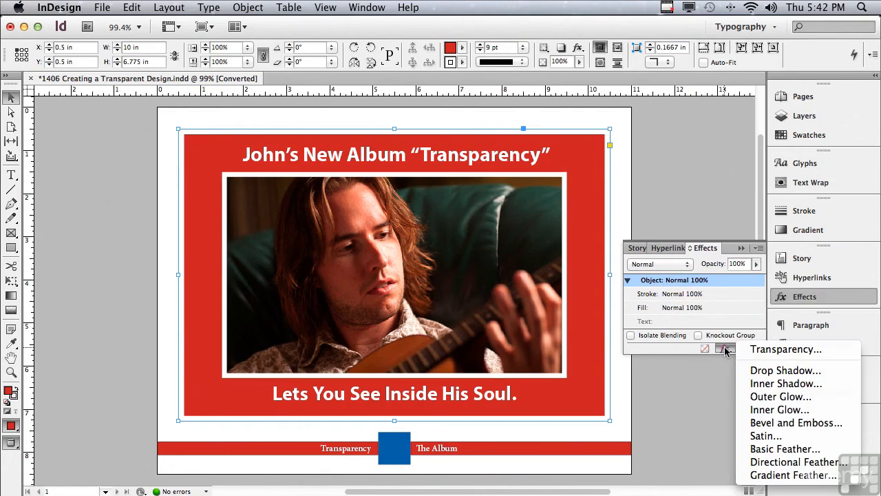
pyautogui.click(765, 385)
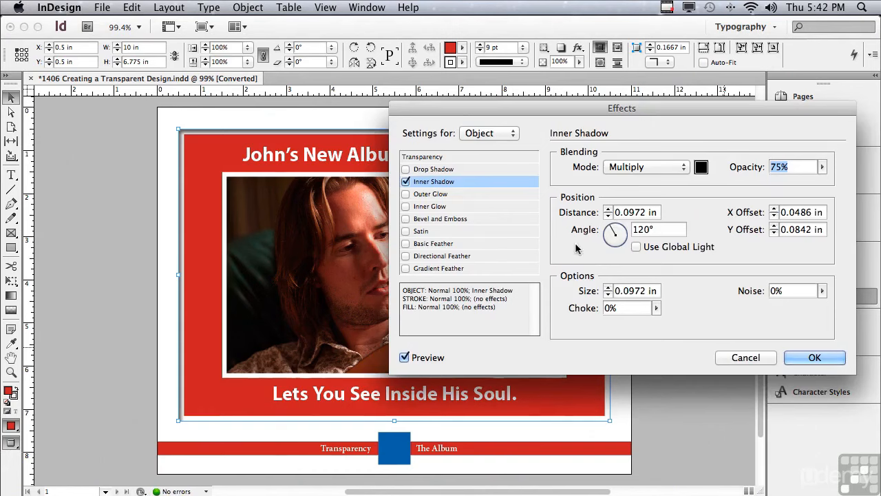
pyautogui.click(608, 210)
pyautogui.click(608, 209)
pyautogui.click(608, 210)
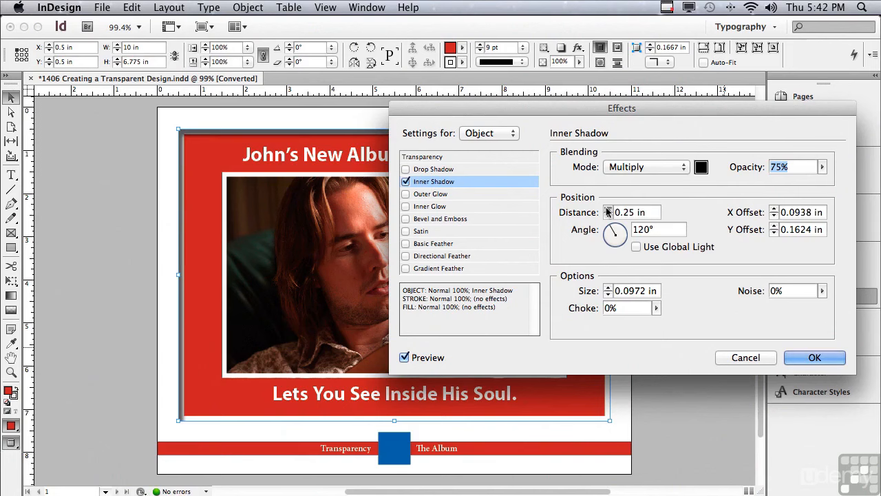
pyautogui.click(608, 209)
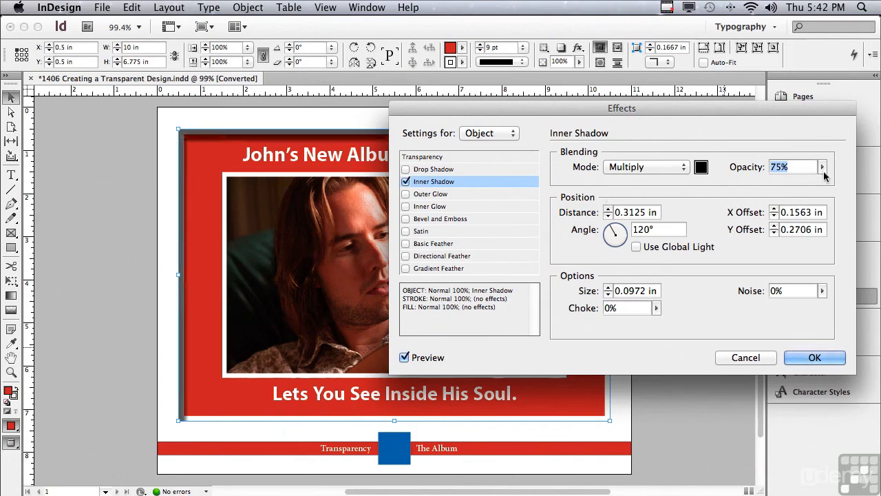
# Set the inner shadow's angle to 135° and its opacity to 60%
pyautogui.moveTo(612, 228); pyautogui.dragTo(609, 229)
pyautogui.click(644, 230)
pyautogui.write('135')
pyautogui.press('Tab')
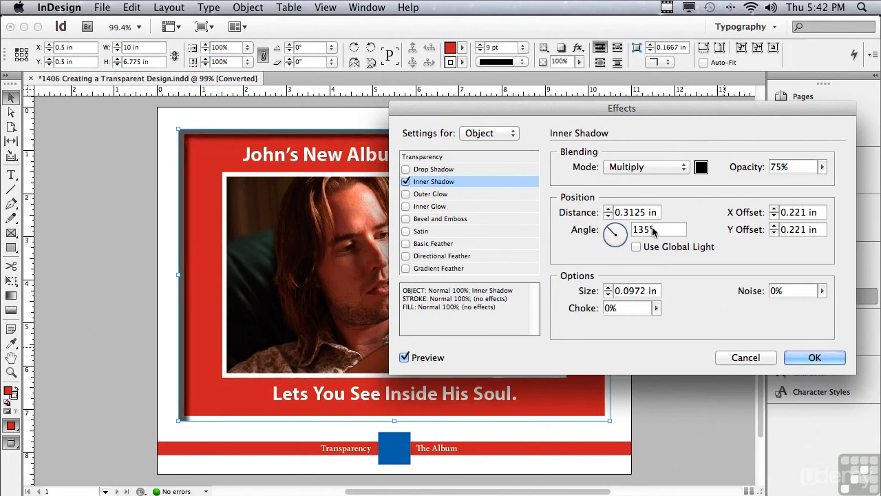
pyautogui.click(823, 168)
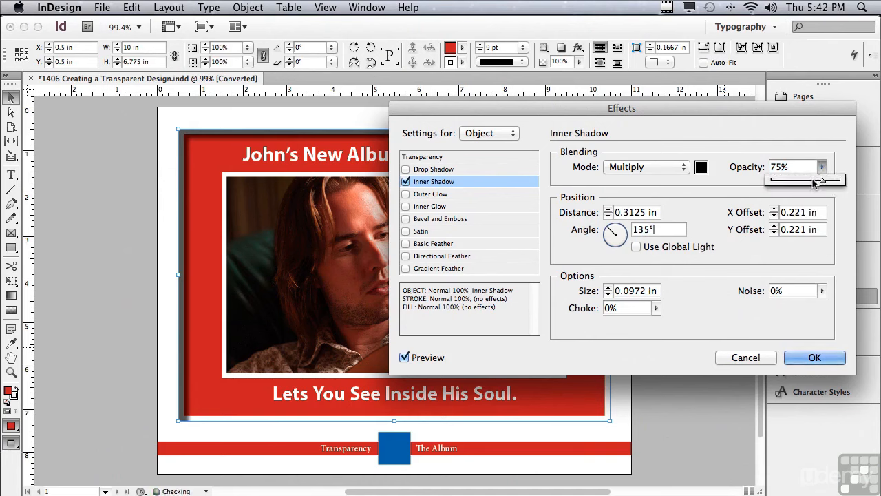
pyautogui.moveTo(821, 179); pyautogui.dragTo(812, 179)
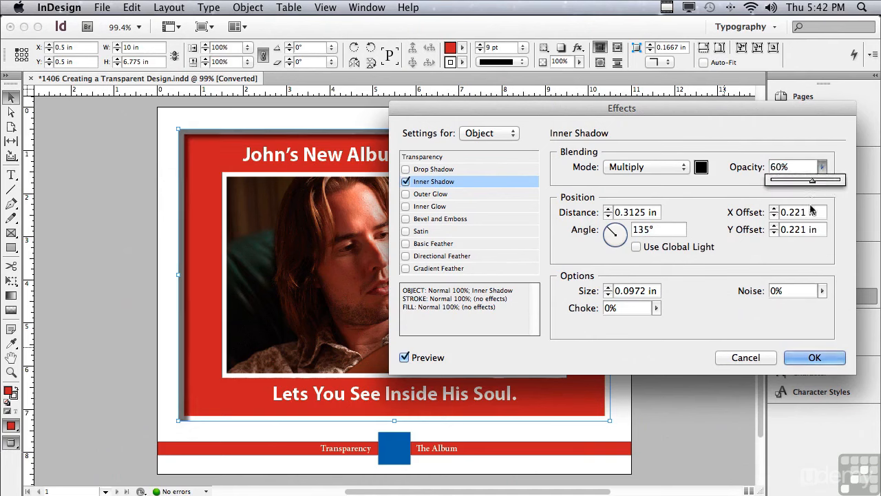
# Set the inner shadow's choke to 25%, size to 0.3125 in and noise to 6%, and apply the effect
pyautogui.click(656, 307)
pyautogui.moveTo(655, 327); pyautogui.dragTo(673, 326)
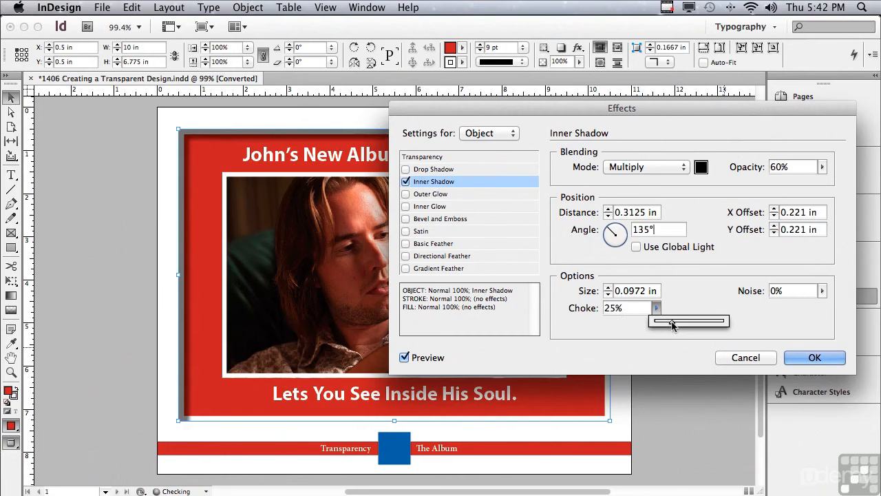
pyautogui.click(608, 288)
pyautogui.click(609, 288)
pyautogui.click(609, 288)
pyautogui.click(608, 288)
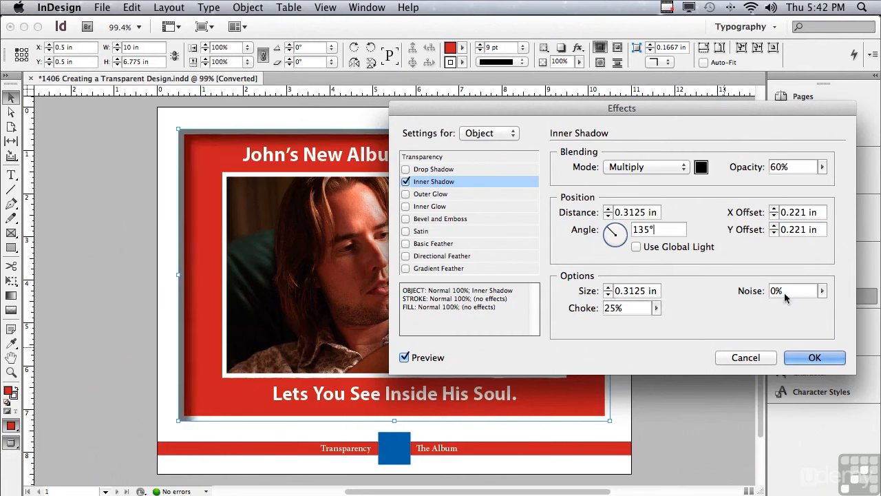
pyautogui.click(823, 290)
pyautogui.moveTo(809, 308); pyautogui.dragTo(814, 312)
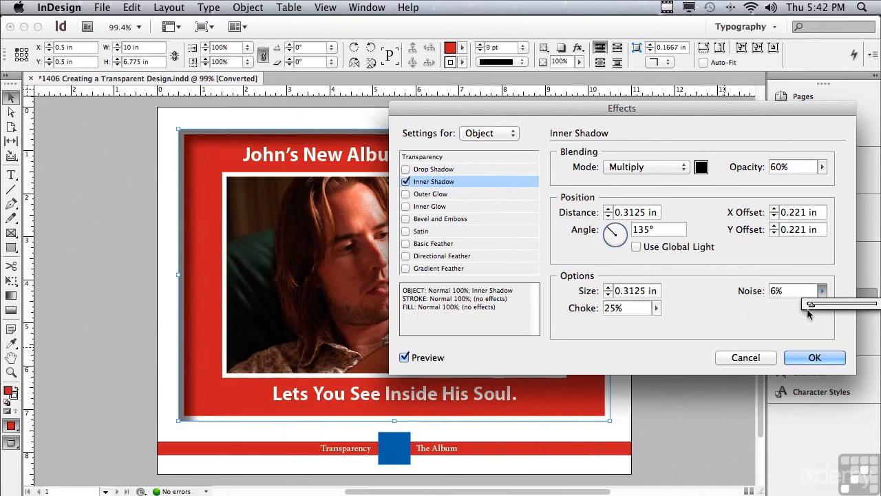
pyautogui.click(815, 358)
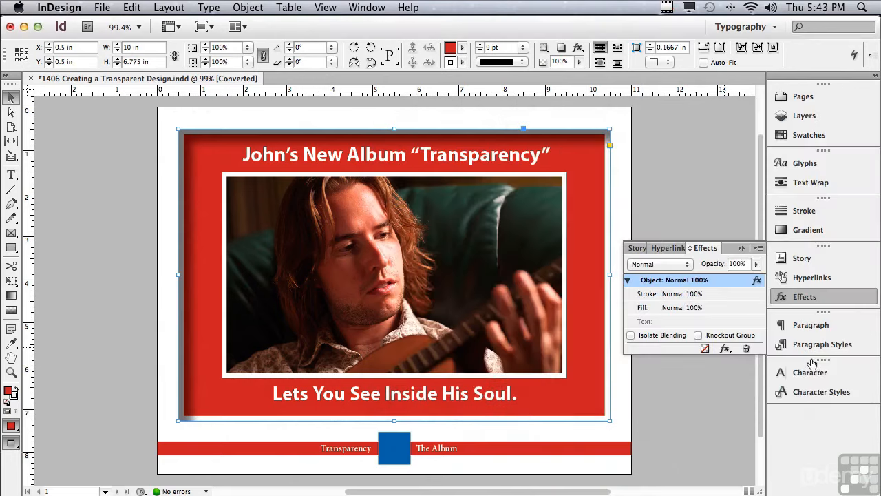
pyautogui.click(565, 122)
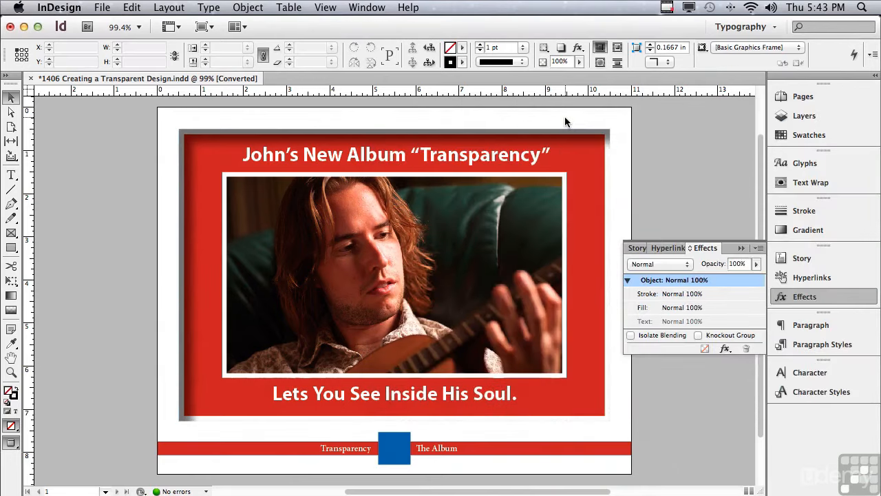
# Copy the red background frame's inner shadow effect onto the photo frame
pyautogui.click(218, 259)
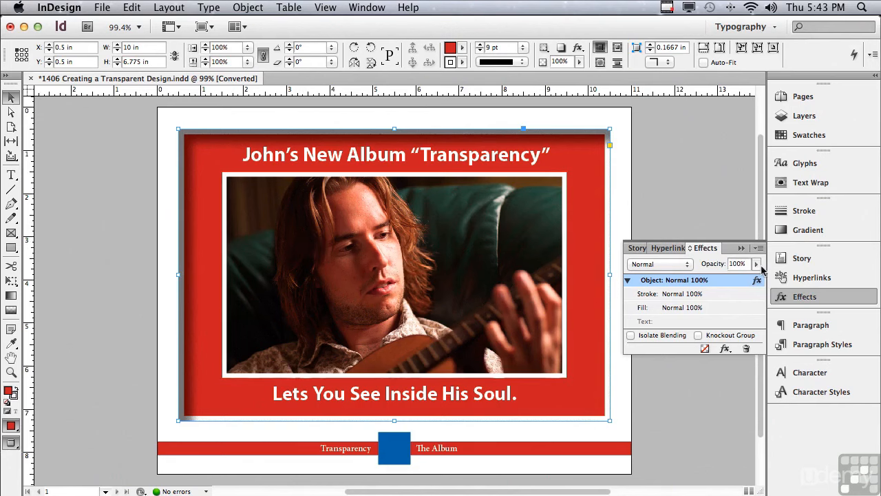
pyautogui.moveTo(756, 280); pyautogui.dragTo(227, 276)
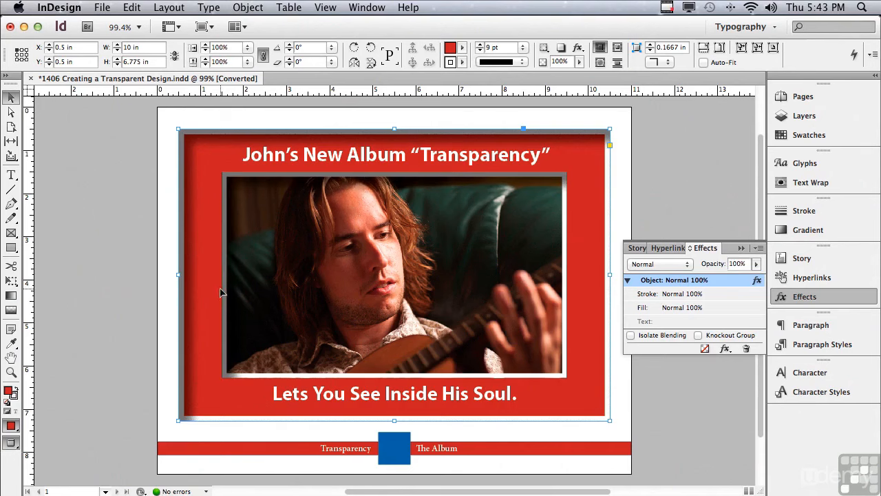
pyautogui.click(73, 262)
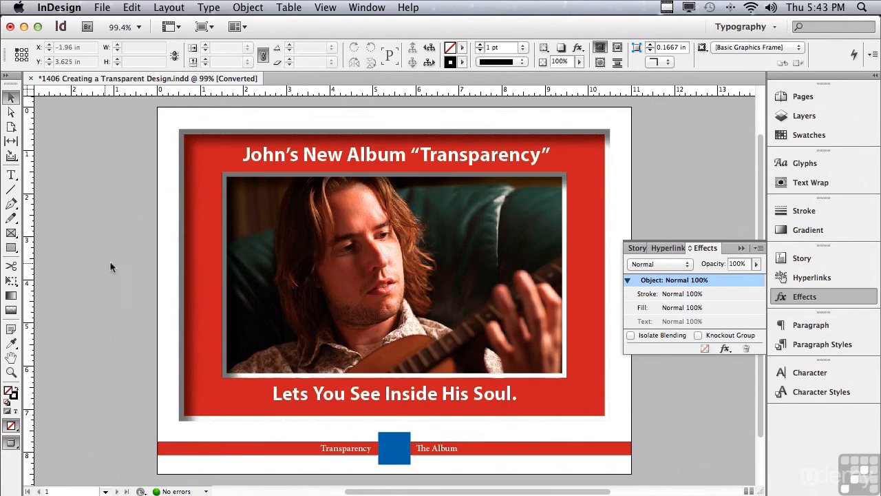
# Apply a Drop Shadow to the album headline text with a distance of 0.0625 in and a slight amount of noise
pyautogui.click(257, 157)
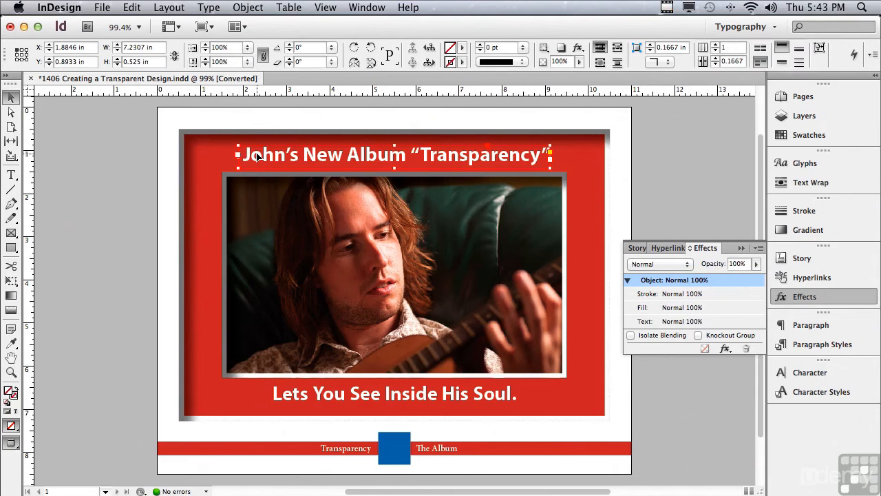
pyautogui.click(725, 349)
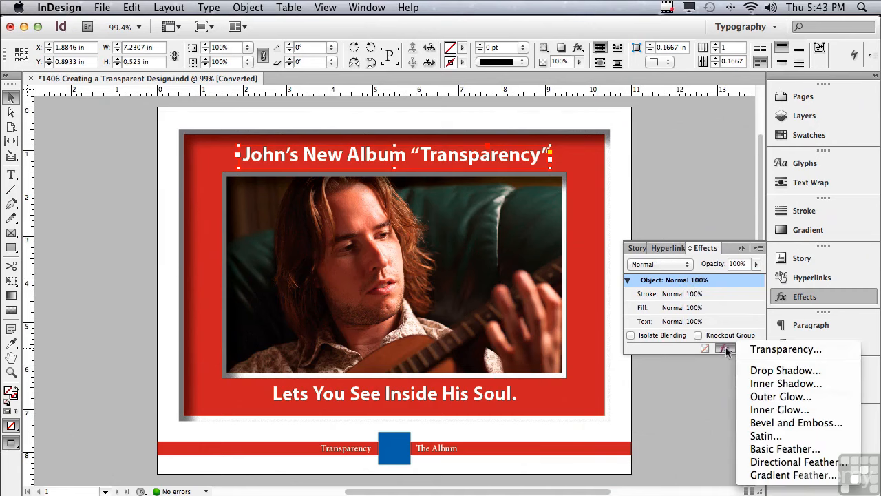
pyautogui.click(765, 370)
pyautogui.click(615, 216)
pyautogui.click(614, 216)
pyautogui.moveTo(504, 110); pyautogui.dragTo(484, 78)
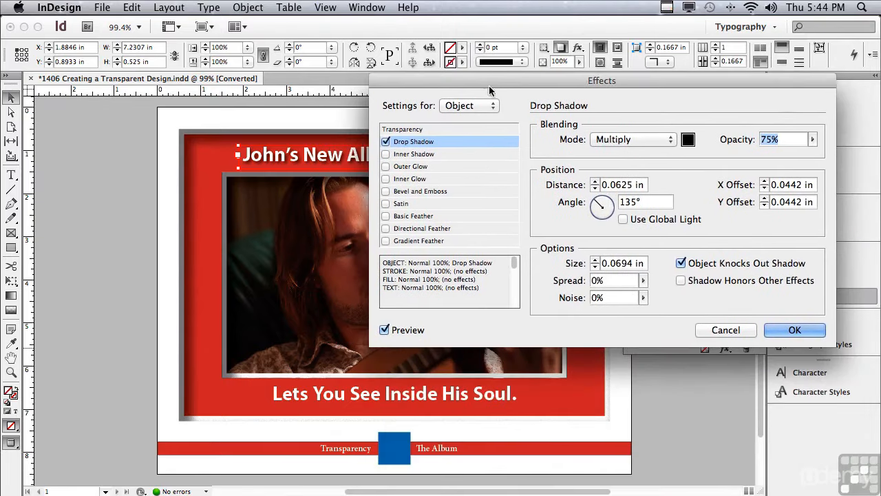
pyautogui.click(643, 298)
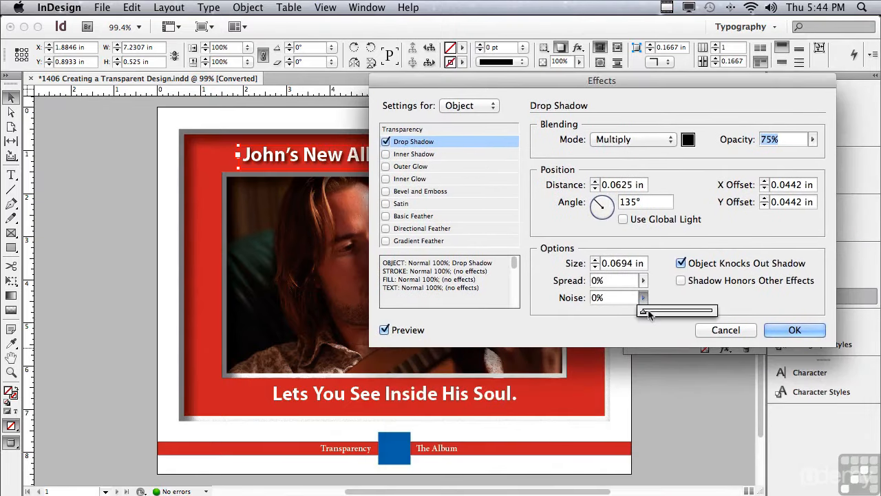
pyautogui.moveTo(644, 310); pyautogui.dragTo(647, 314)
pyautogui.click(792, 330)
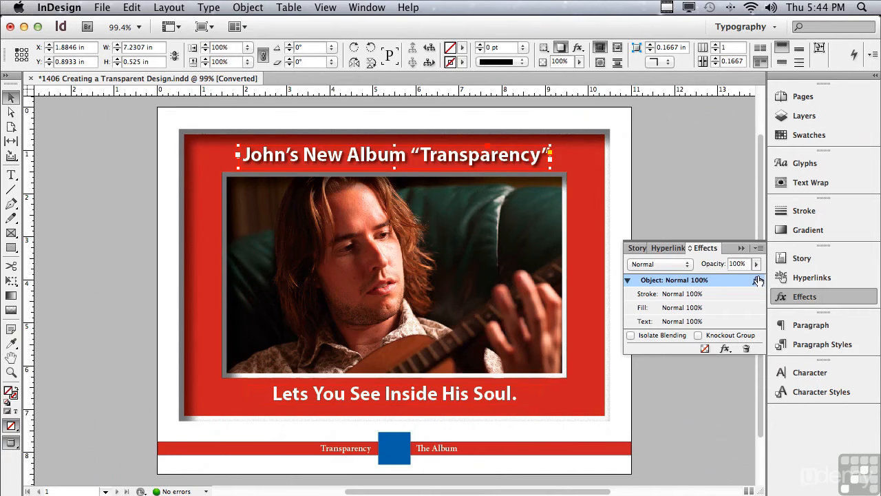
# Copy the headline's drop shadow effect onto the "Lets You See Inside His Soul." text and the thin red bar at the page bottom
pyautogui.moveTo(758, 277)
pyautogui.mouseDown()
pyautogui.moveTo(549, 393)
pyautogui.moveTo(468, 396)
pyautogui.mouseUp()
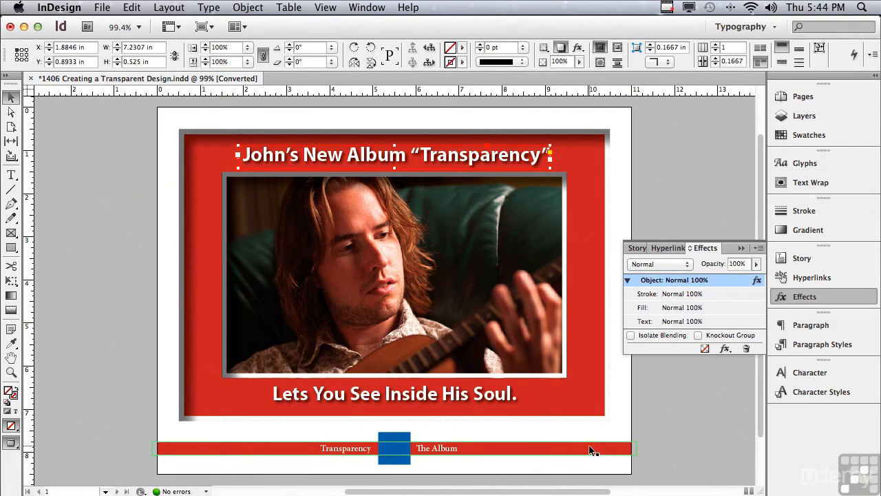
pyautogui.moveTo(757, 281); pyautogui.dragTo(612, 449)
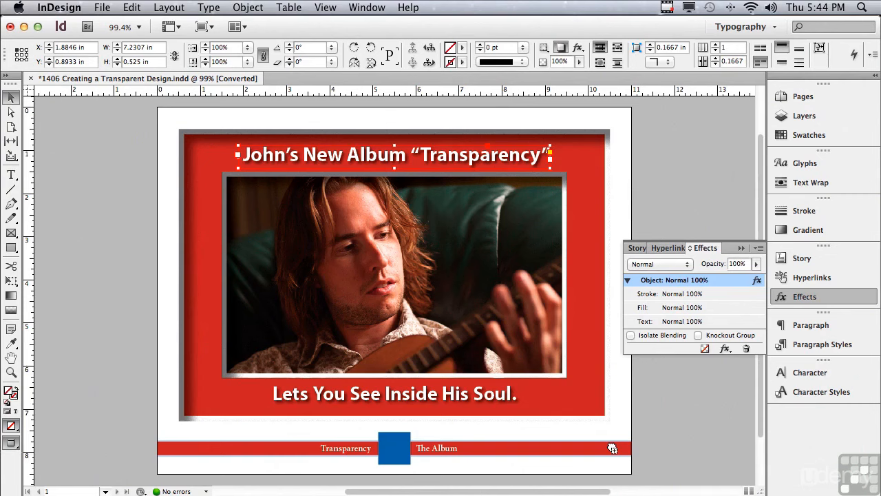
pyautogui.moveTo(612, 448); pyautogui.dragTo(612, 449)
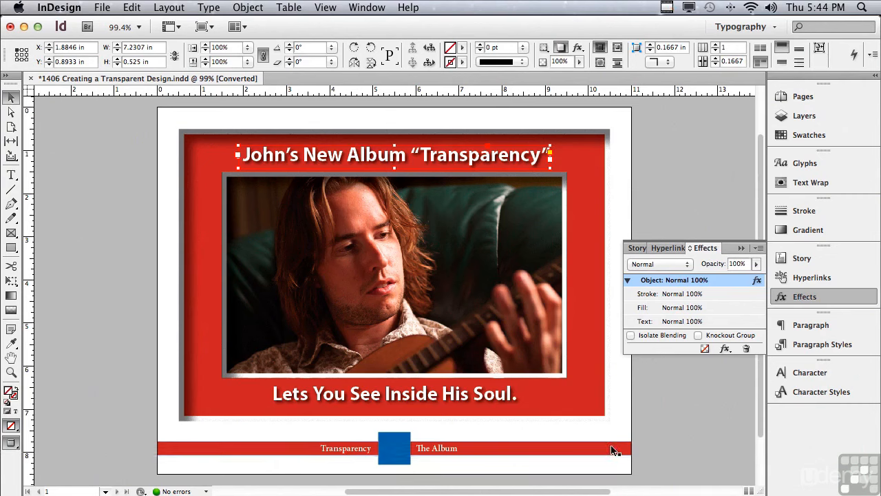
# Blend the blue square over the bottom bar with Multiply mode at 80% opacity
pyautogui.click(435, 454)
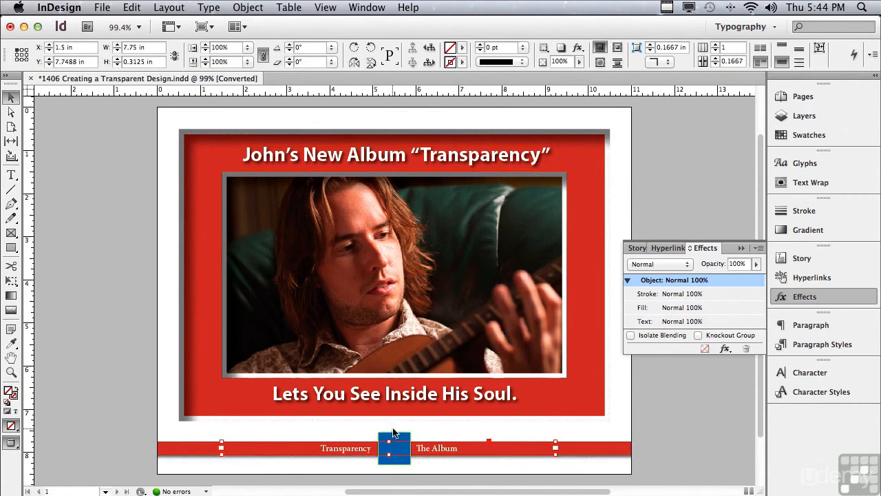
pyautogui.click(405, 447)
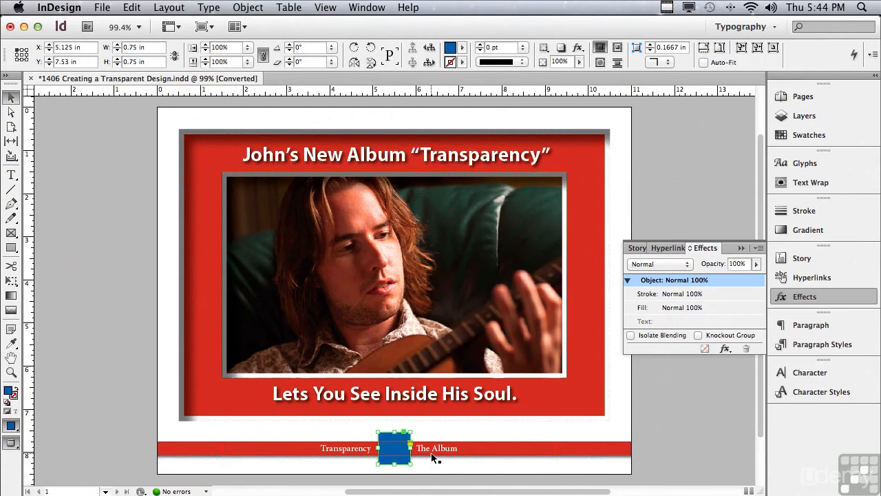
pyautogui.click(654, 264)
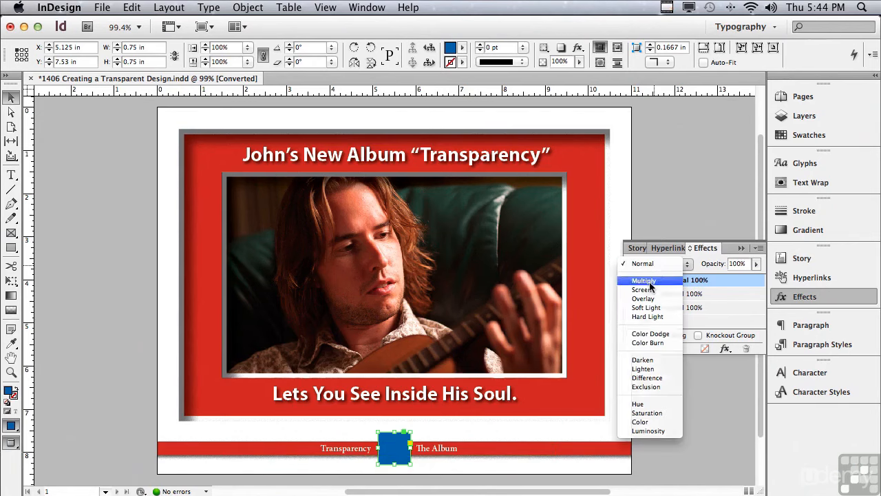
pyautogui.click(647, 281)
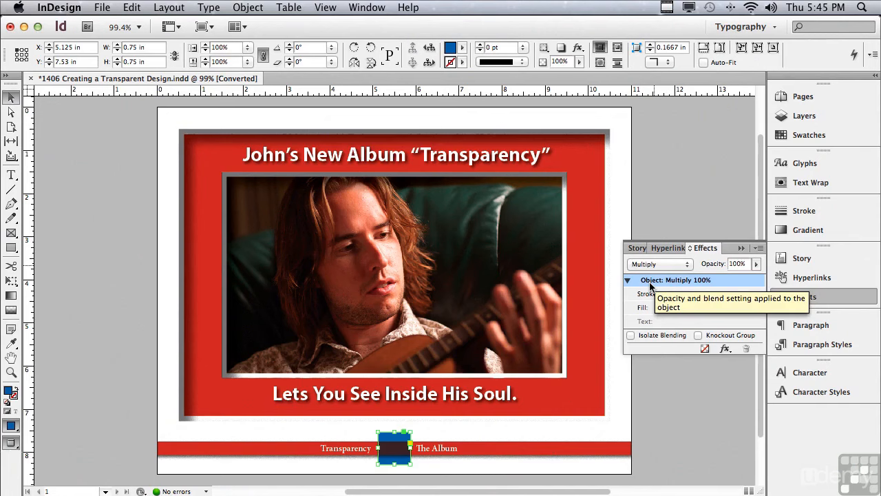
pyautogui.click(757, 265)
pyautogui.moveTo(758, 266); pyautogui.dragTo(745, 280)
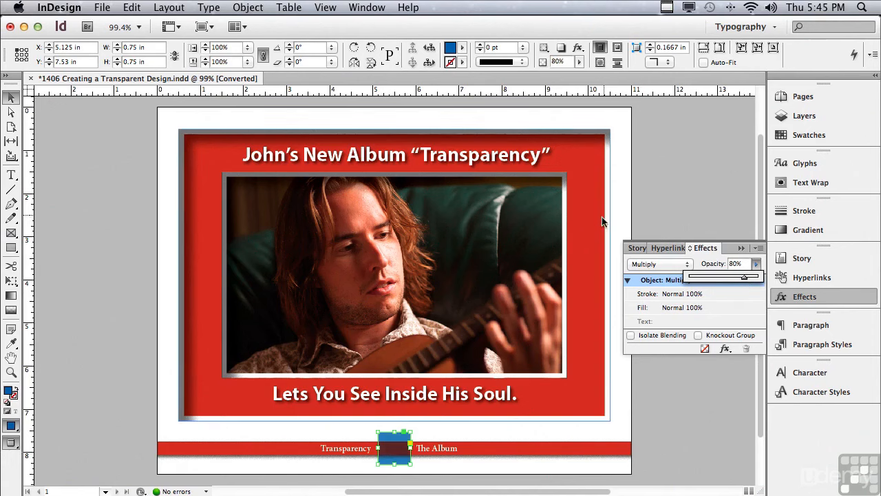
pyautogui.click(649, 201)
pyautogui.click(649, 200)
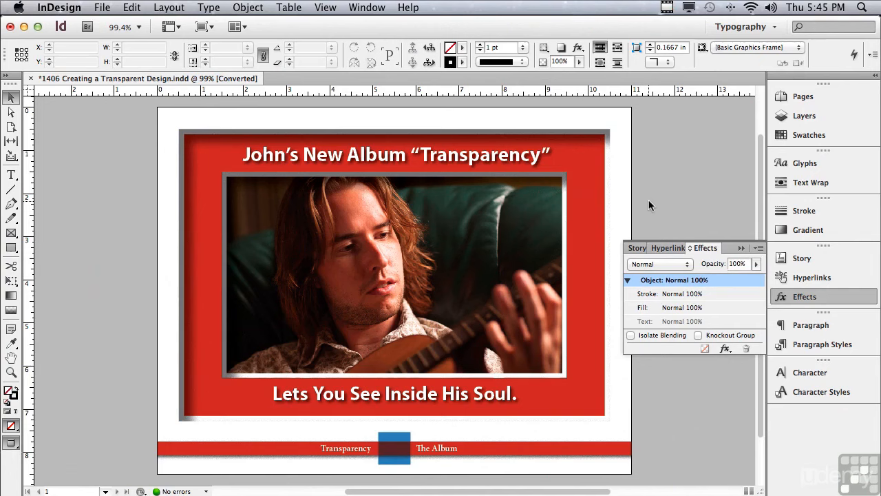
# Select the album headline text frame above the photo
pyautogui.click(359, 164)
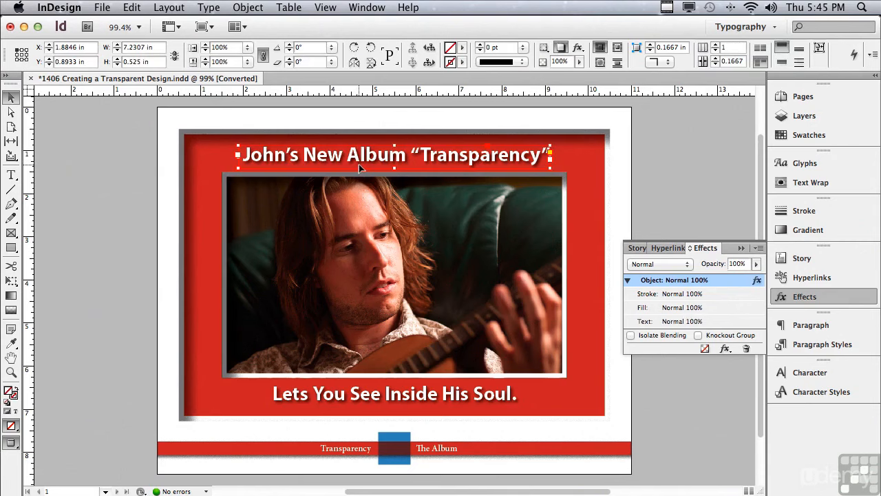